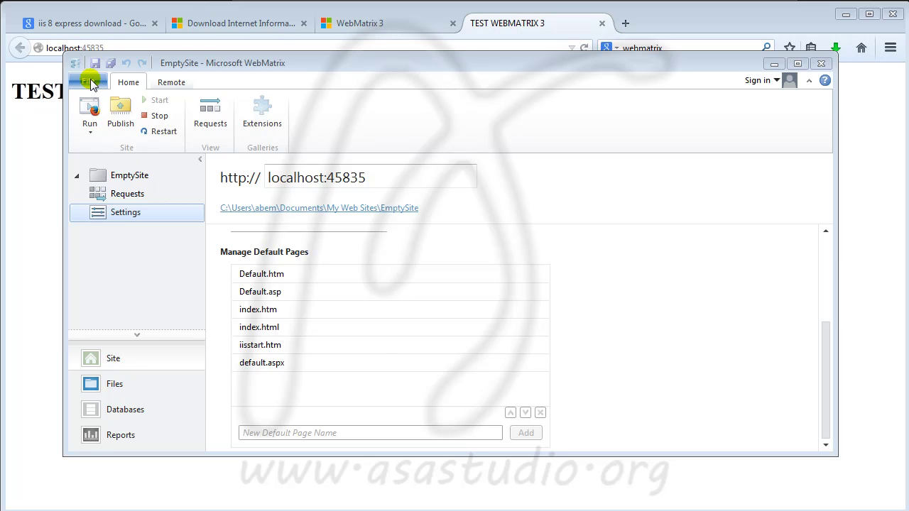
Step: Start a new site from the template gallery using the PHP Starter Site template and name it PHP Start
mouse_move(102, 117)
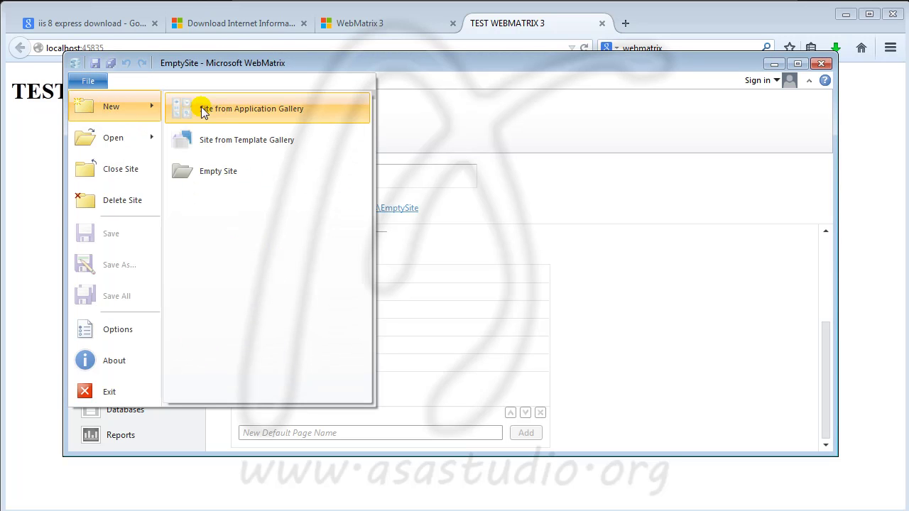
left_click(260, 149)
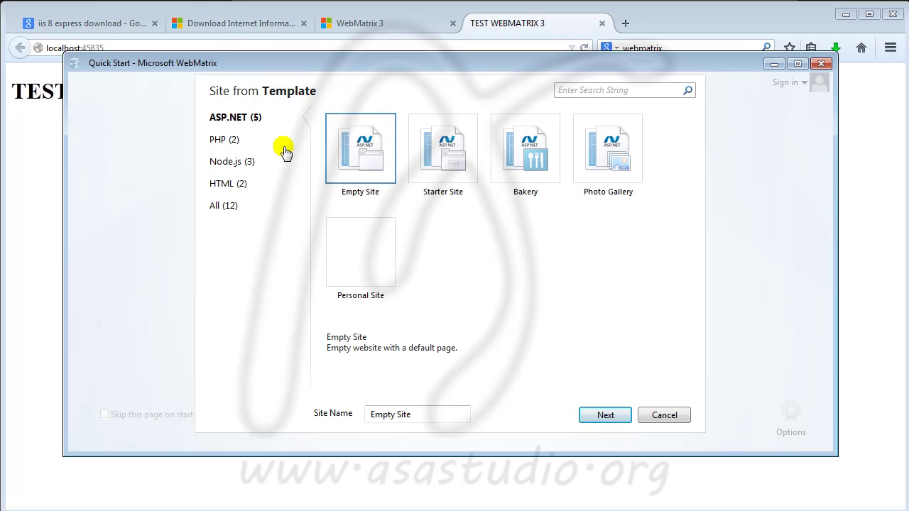
left_click(223, 143)
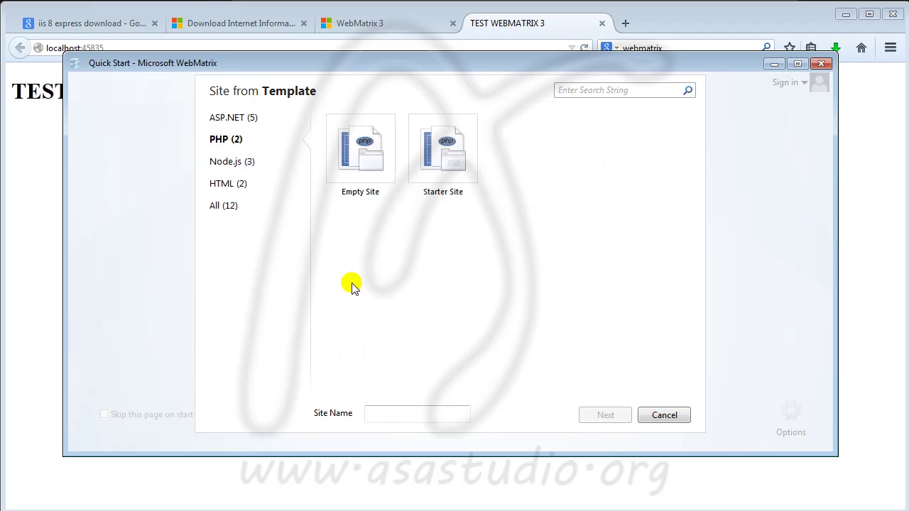
left_click(454, 158)
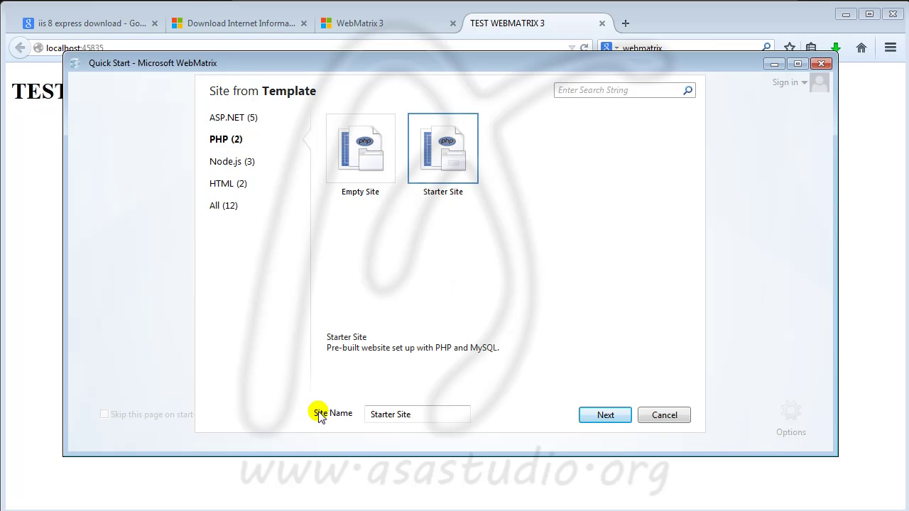
left_click(424, 414)
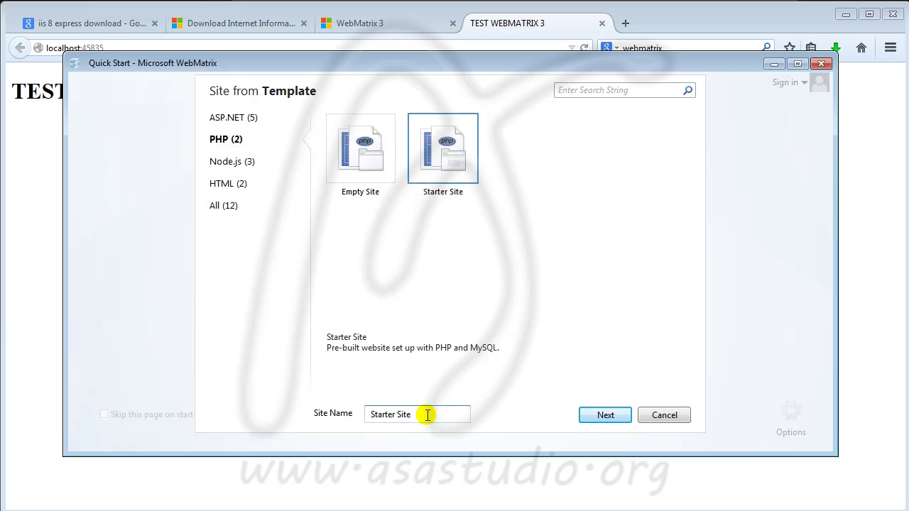
left_click_drag(433, 414, 278, 419)
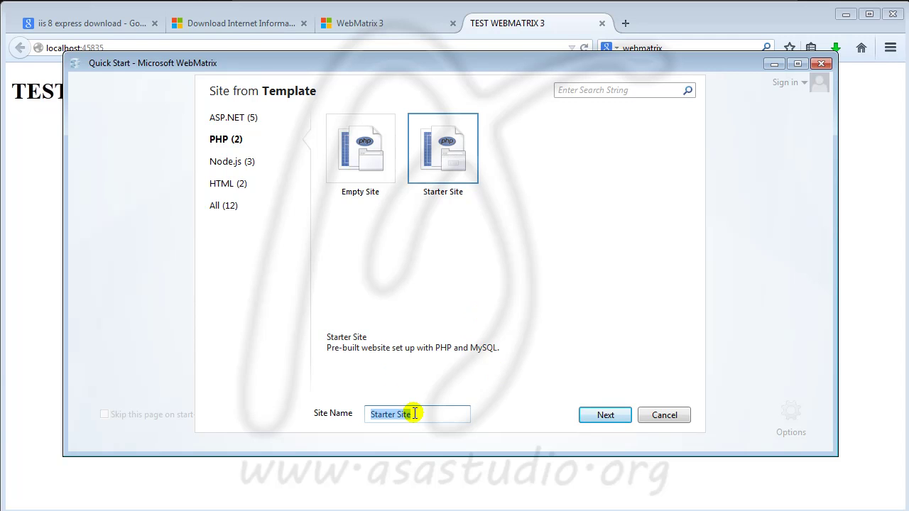
type("PHP Start")
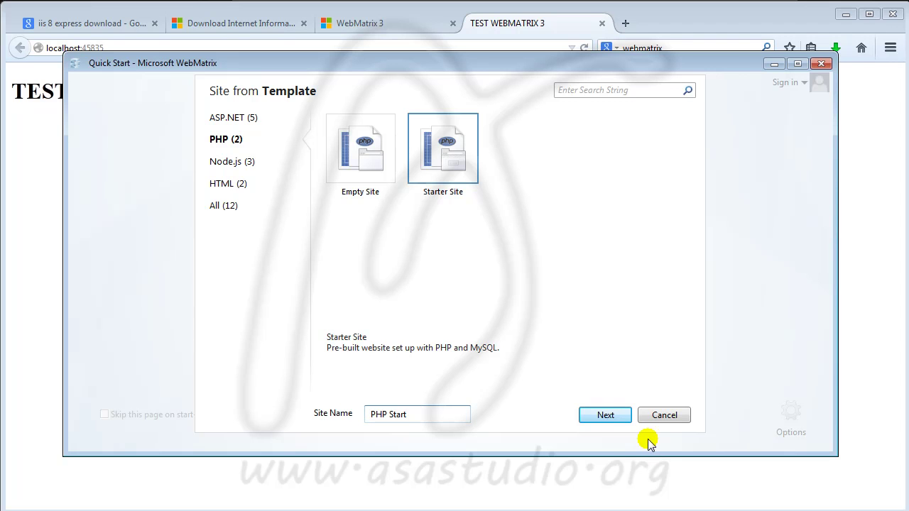
left_click(606, 416)
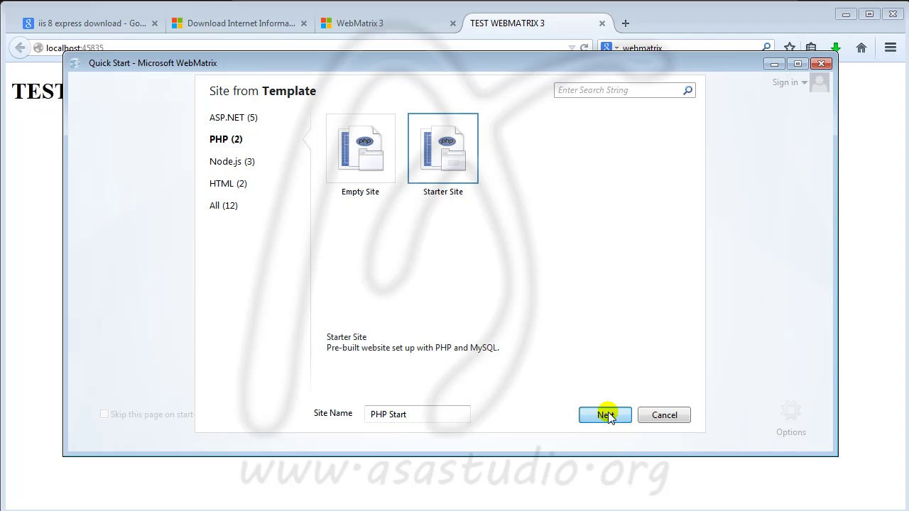
Step: Enter and confirm the MySQL administrator password, and accept the license terms to install the site and its required components
left_click(313, 264)
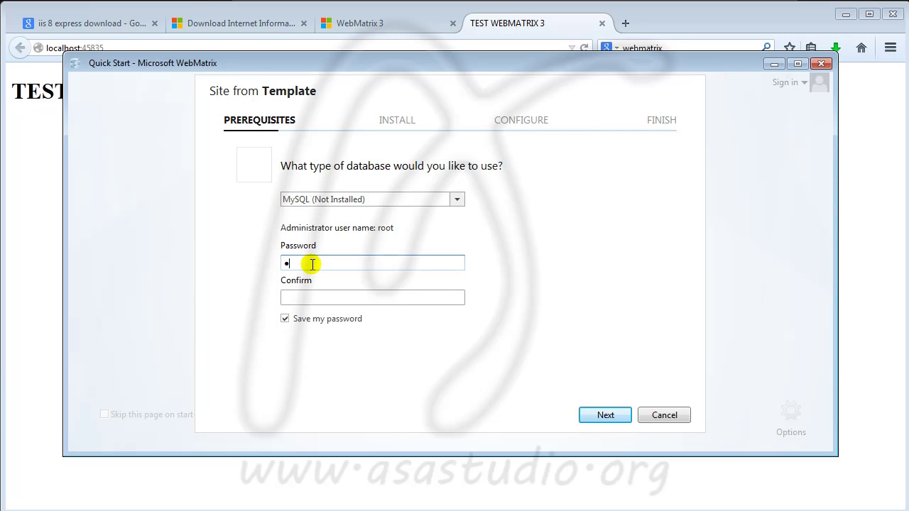
left_click(342, 296)
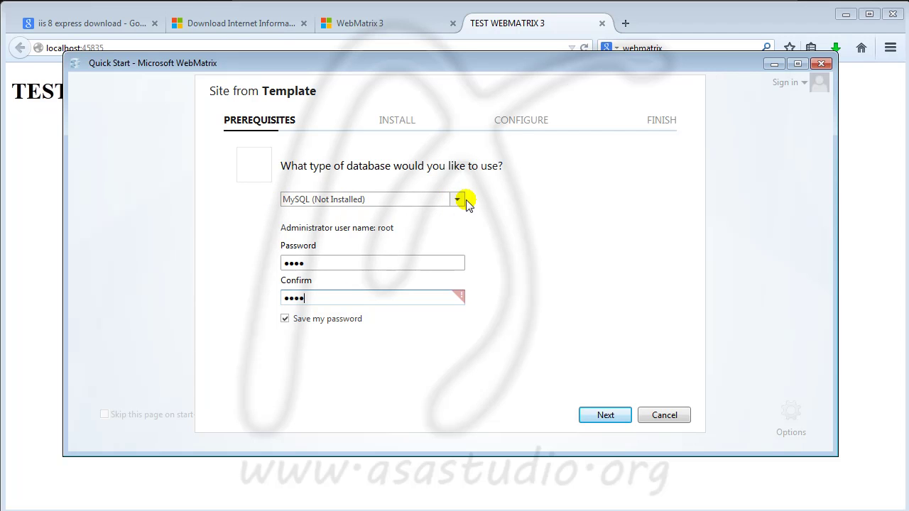
left_click(605, 415)
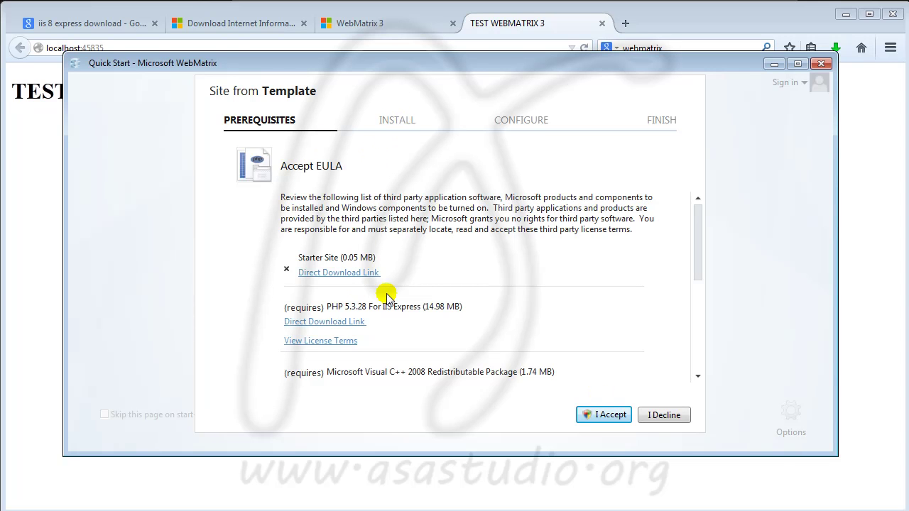
mouse_move(699, 231)
left_mouse_down()
mouse_move(703, 353)
mouse_move(699, 213)
left_mouse_up()
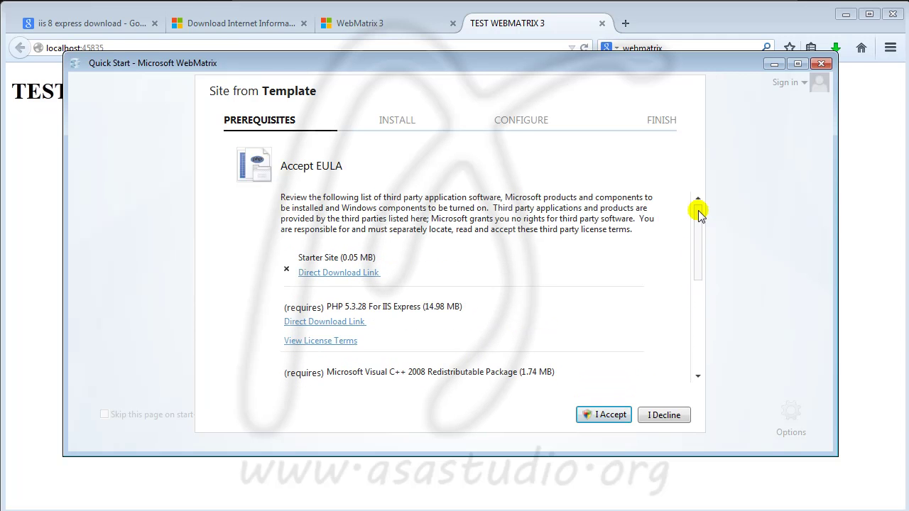
left_click(607, 416)
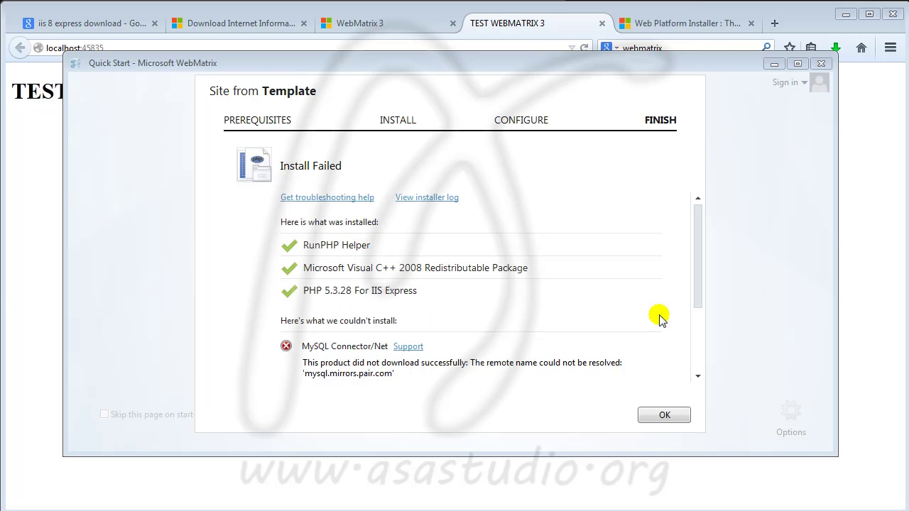
Step: Review the list of installed and failed components in the installation report, and close the report
left_click_drag(700, 251, 700, 297)
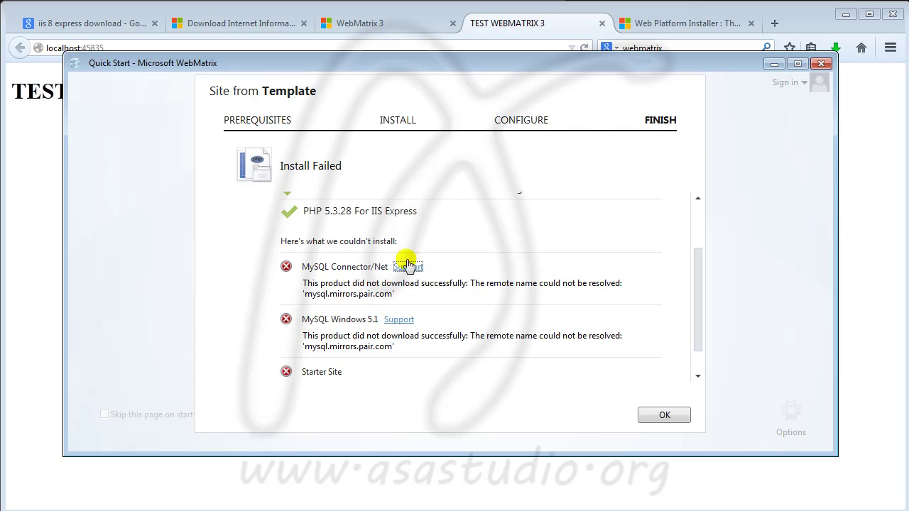
left_click(701, 286)
left_click_drag(701, 287, 708, 196)
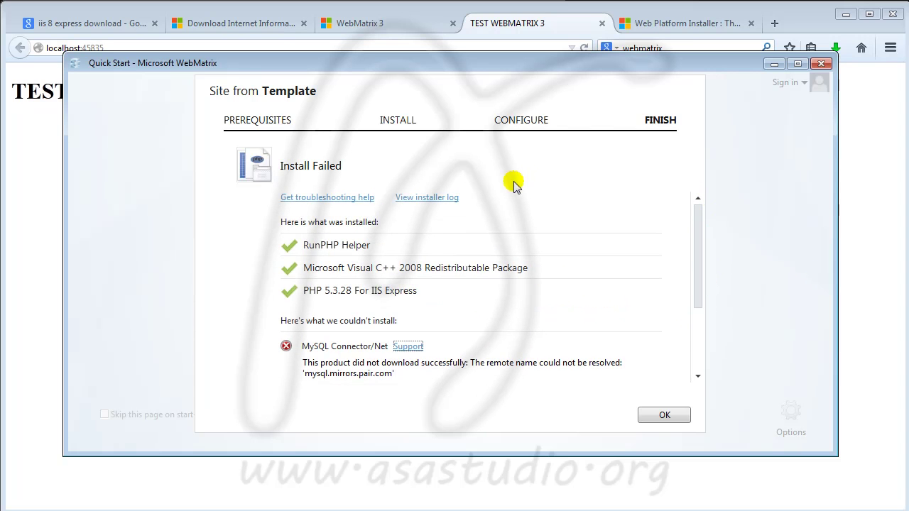
left_click(664, 417)
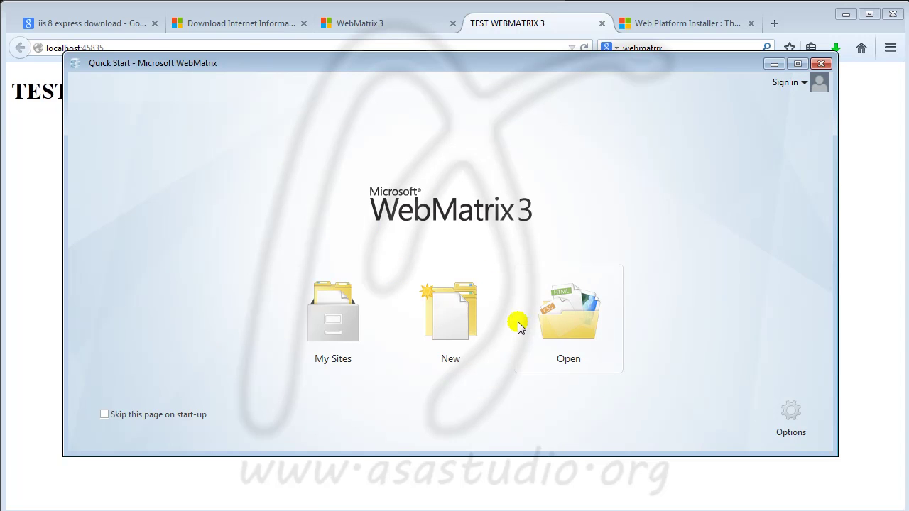
left_click(444, 313)
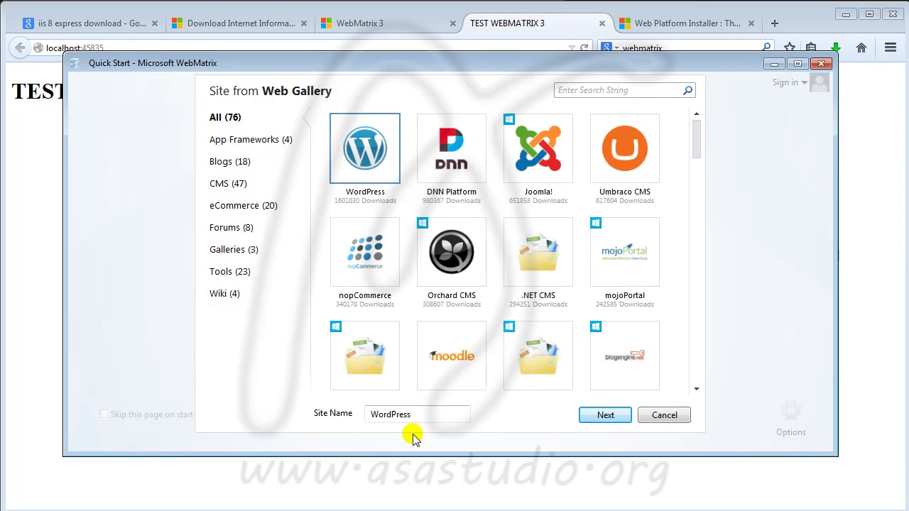
left_click(665, 416)
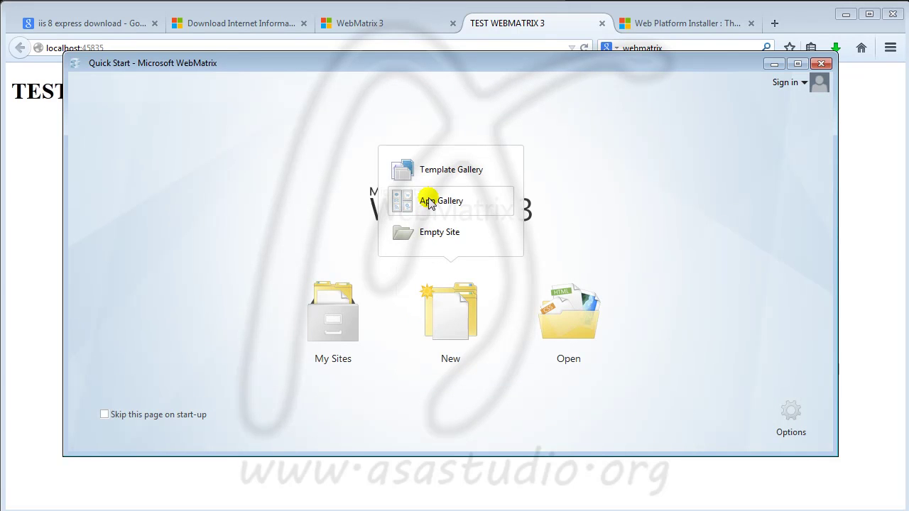
left_click(437, 174)
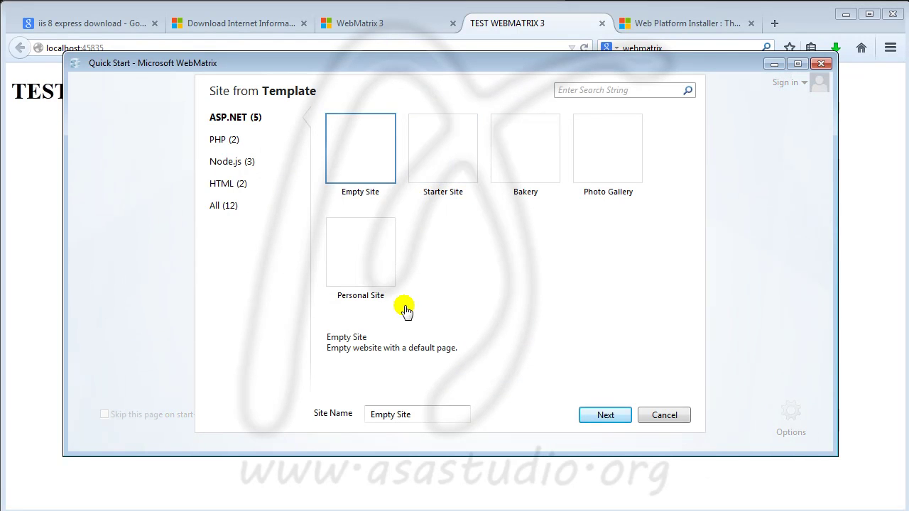
left_click(226, 140)
left_click(433, 153)
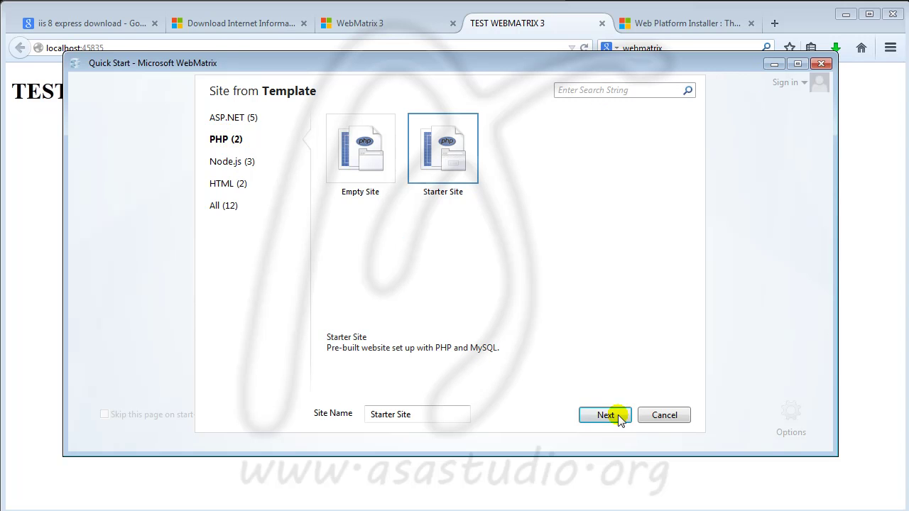
left_click(664, 415)
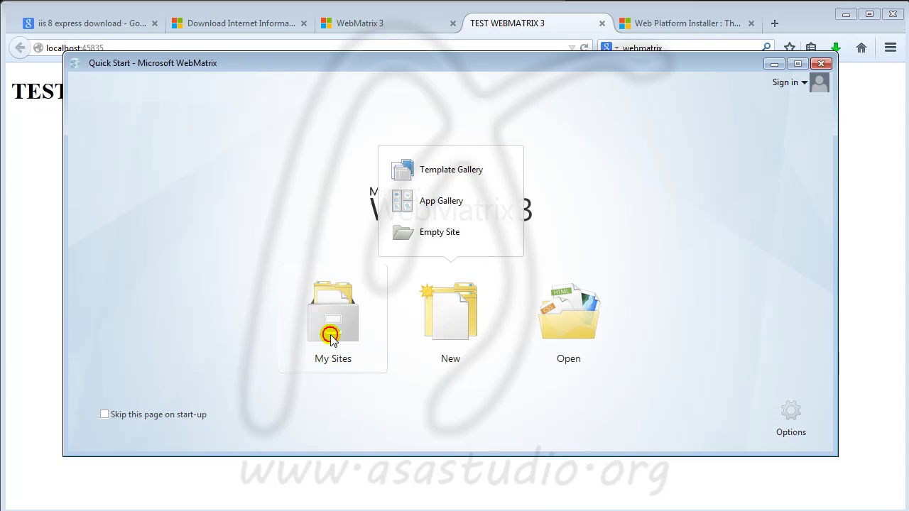
mouse_move(331, 334)
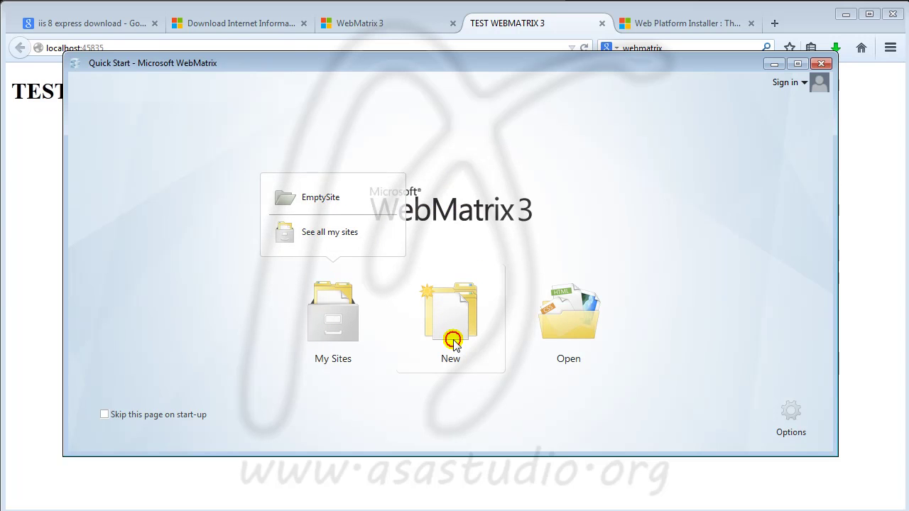
Step: Start another new site from the template gallery using the PHP Starter Site template with the site name Starter Site
mouse_move(454, 345)
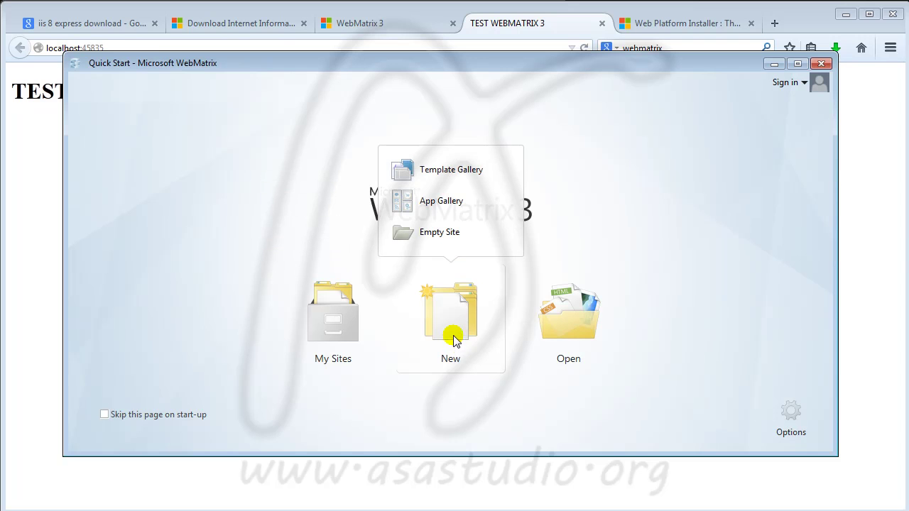
left_click(431, 170)
left_click(226, 140)
left_click(449, 147)
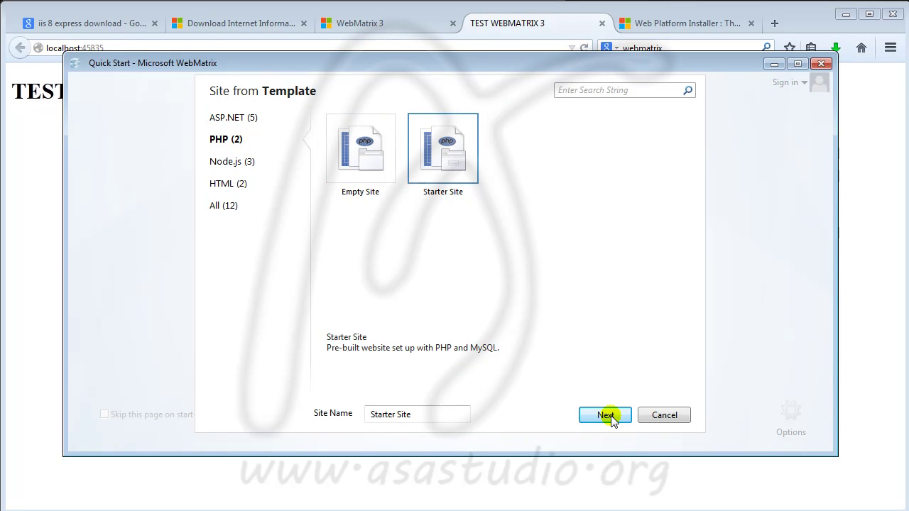
left_click(606, 416)
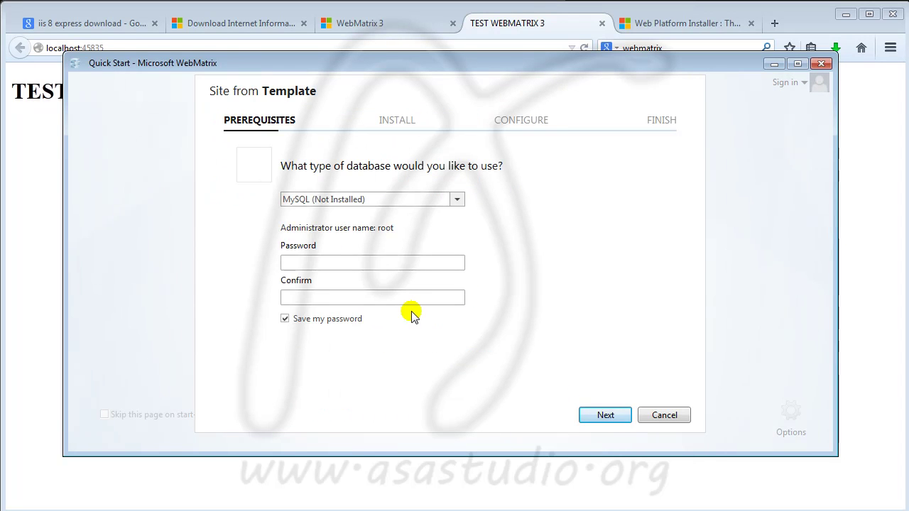
Step: Provide the MySQL administrator password with its confirmation, and accept the license terms to retry installing Starter Site with MySQL
left_click(336, 263)
type("••••")
left_click(311, 297)
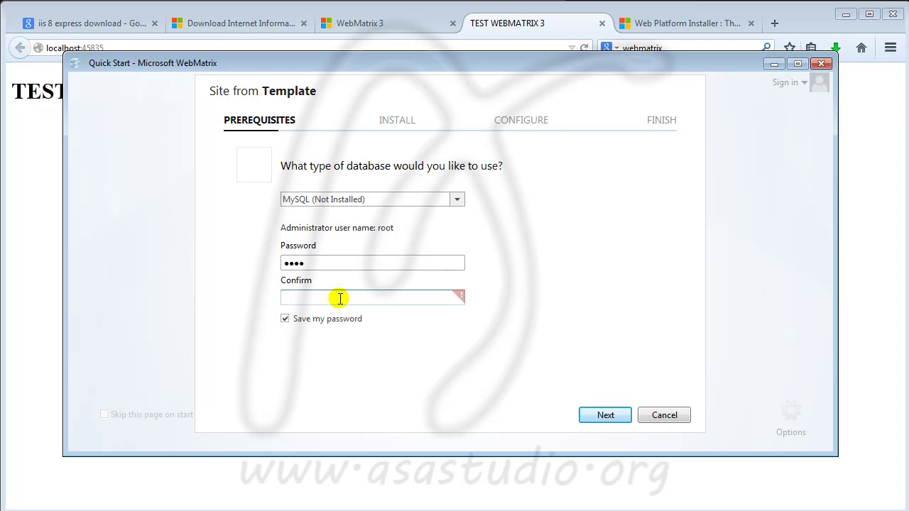
type("••••")
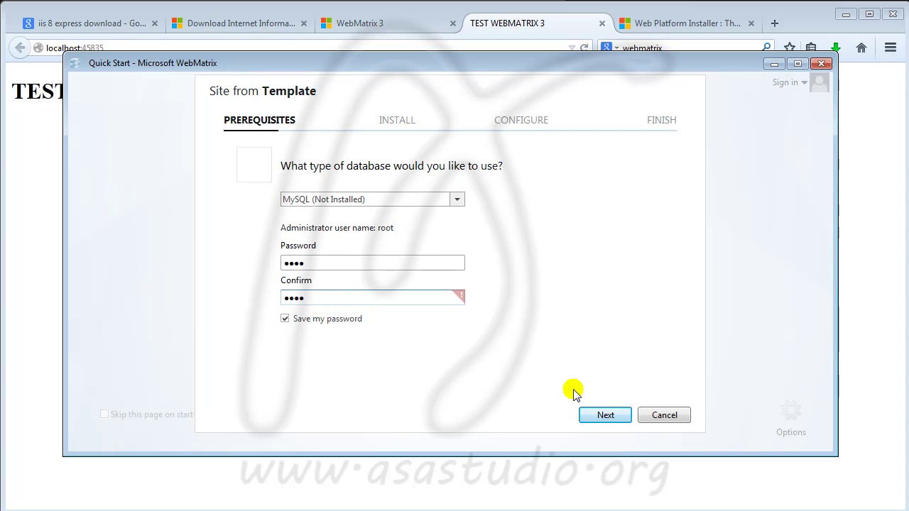
left_click(608, 416)
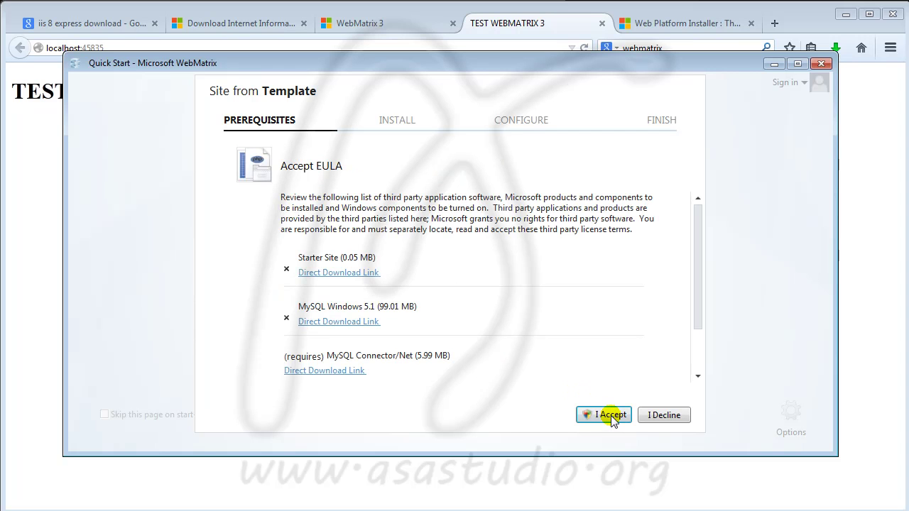
left_click_drag(699, 263, 700, 349)
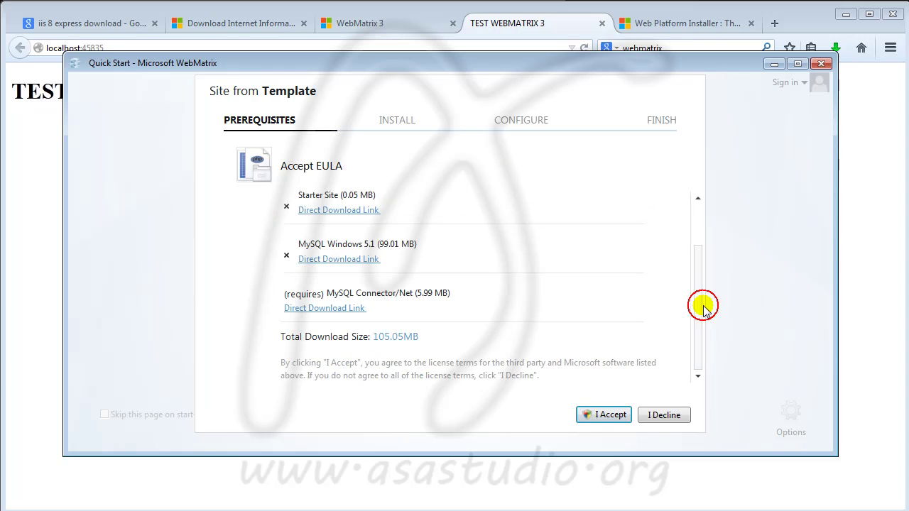
left_click(603, 416)
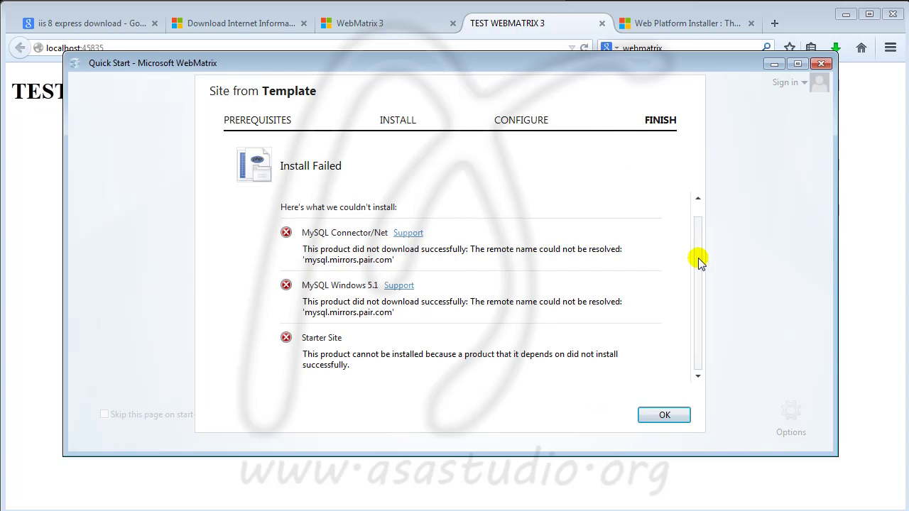
Step: Examine the report of the second installation attempt for the components that could not be installed
scroll(699, 264, "up", 1)
scroll(700, 284, "down", 1)
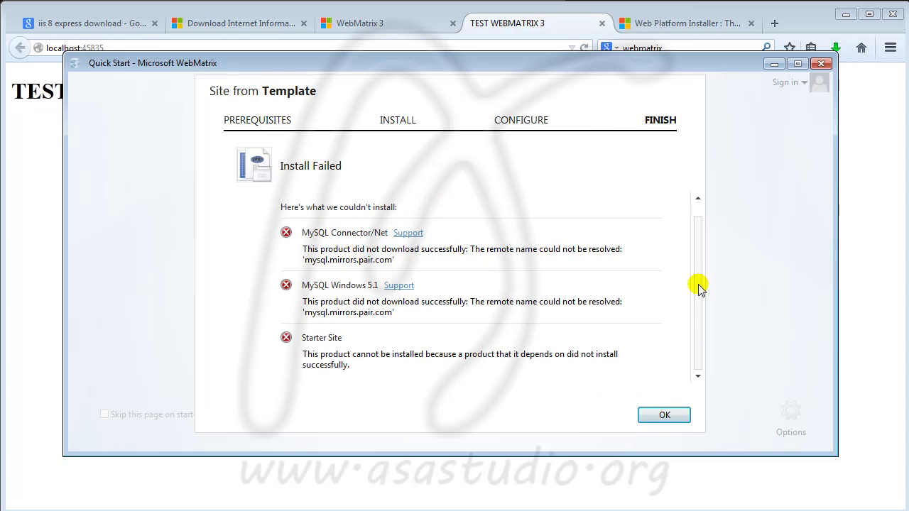
scroll(699, 298, "up", 1)
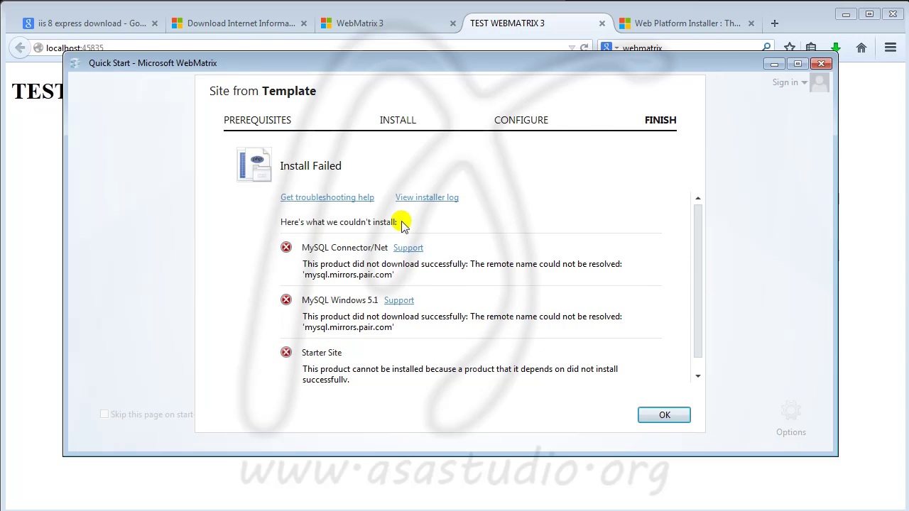
Step: Open the installer's troubleshooting help in Internet Explorer and copy the help page's web address
left_click(314, 199)
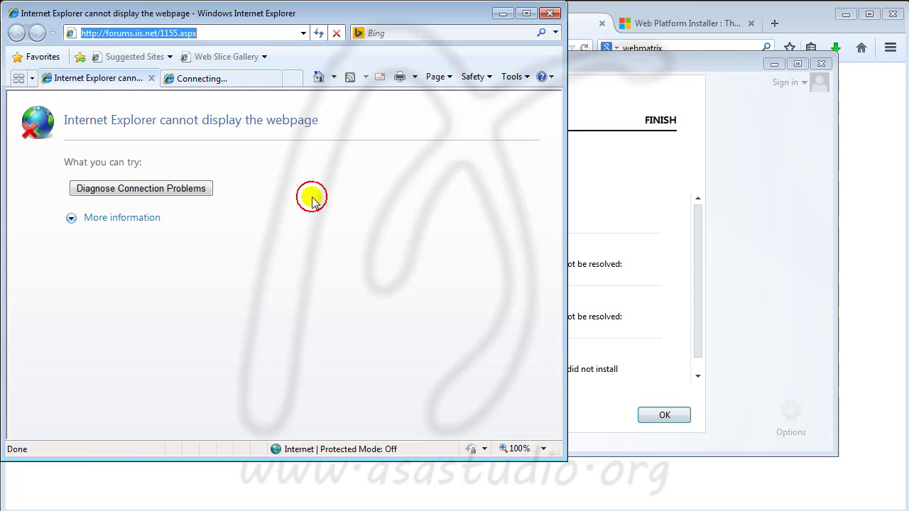
left_click(234, 34)
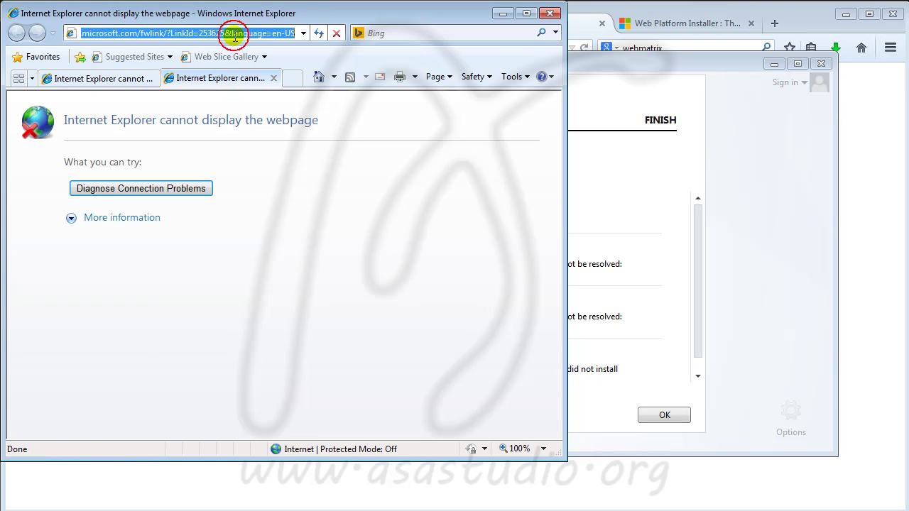
right_click(231, 33)
left_click(235, 79)
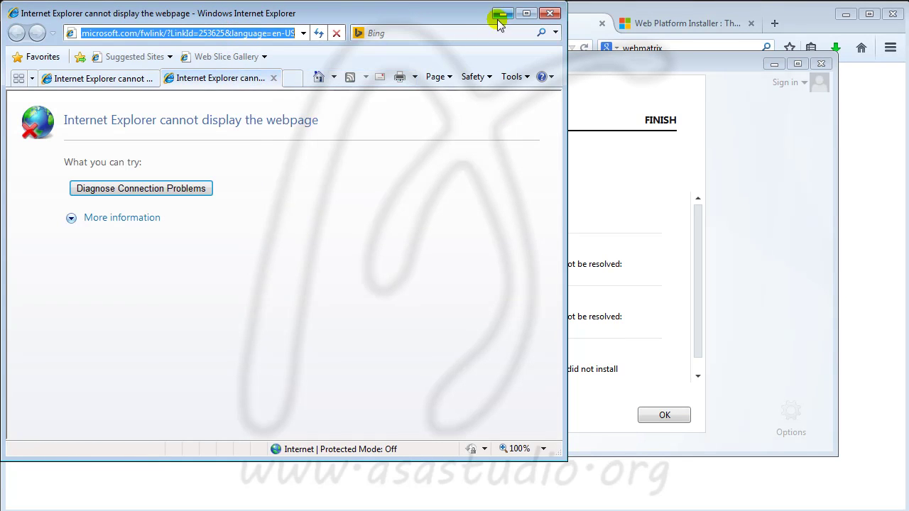
Step: Close Internet Explorer and load the copied help address in a new Firefox tab, retrying until the page opens
left_click(551, 13)
left_click(774, 23)
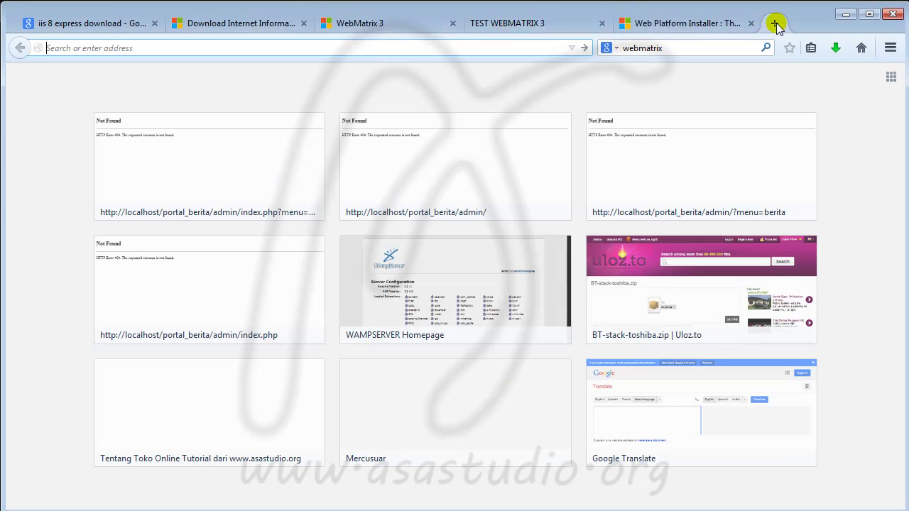
right_click(290, 50)
left_click(333, 127)
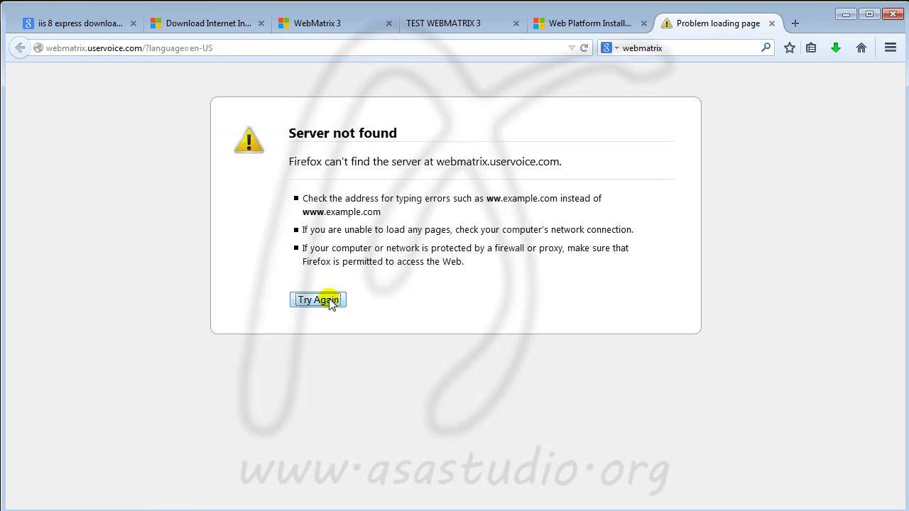
left_click(330, 301)
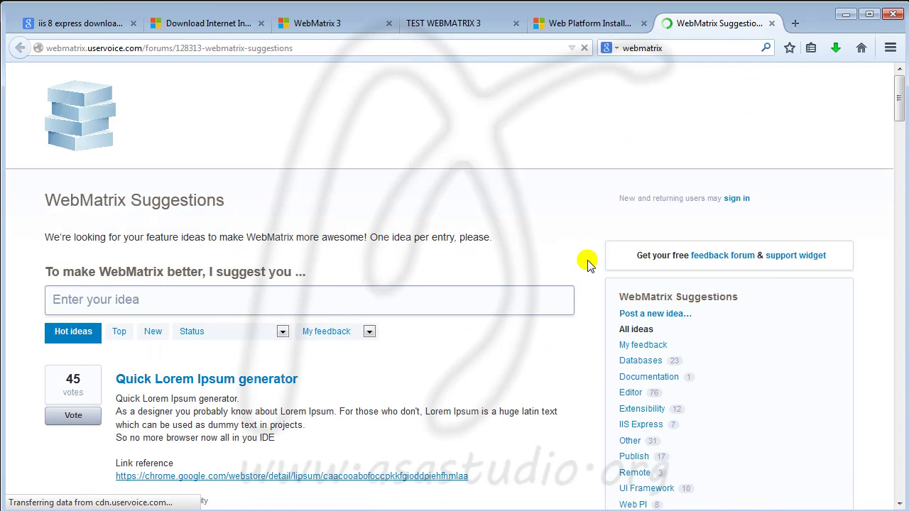
Step: Look through the WebMatrix Suggestions forum's list of hot ideas for anything related to the installation problem
scroll(596, 272, "down", 2)
scroll(596, 271, "down", 3)
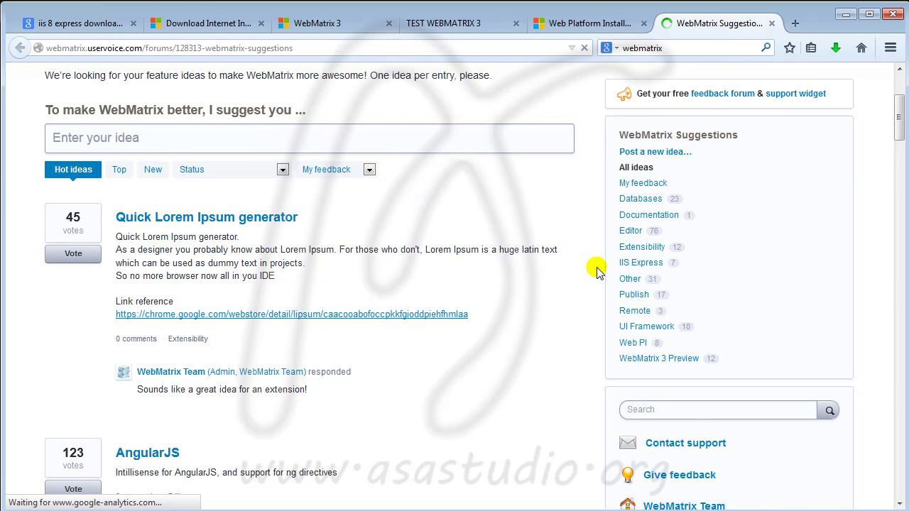
scroll(595, 271, "down", 3)
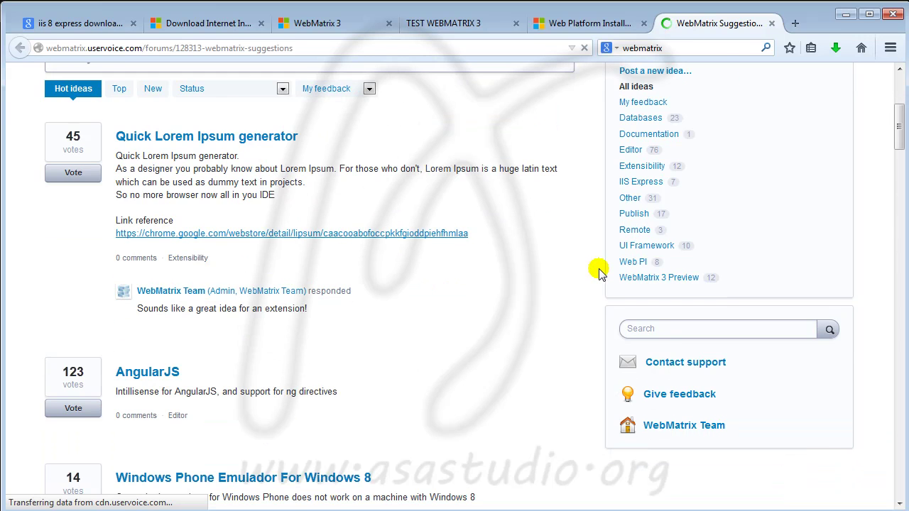
scroll(598, 272, "down", 3)
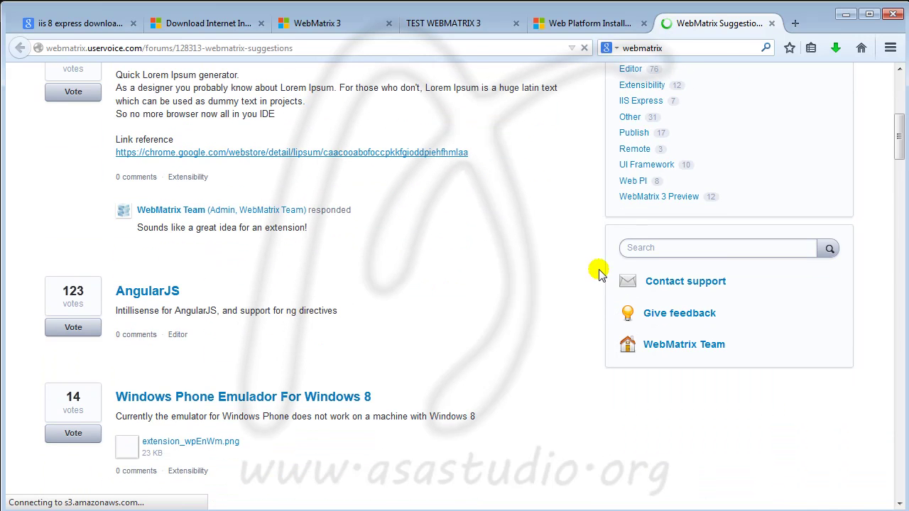
scroll(599, 272, "down", 6)
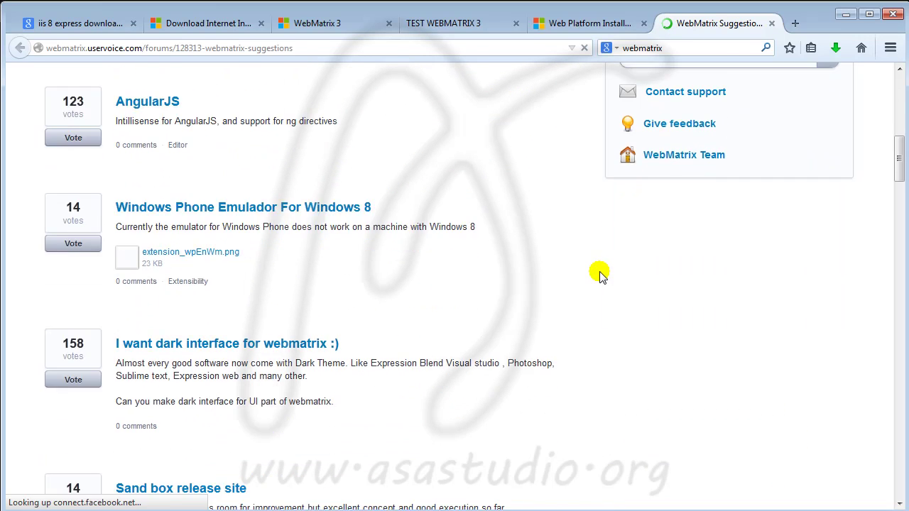
scroll(598, 275, "down", 5)
scroll(599, 274, "down", 8)
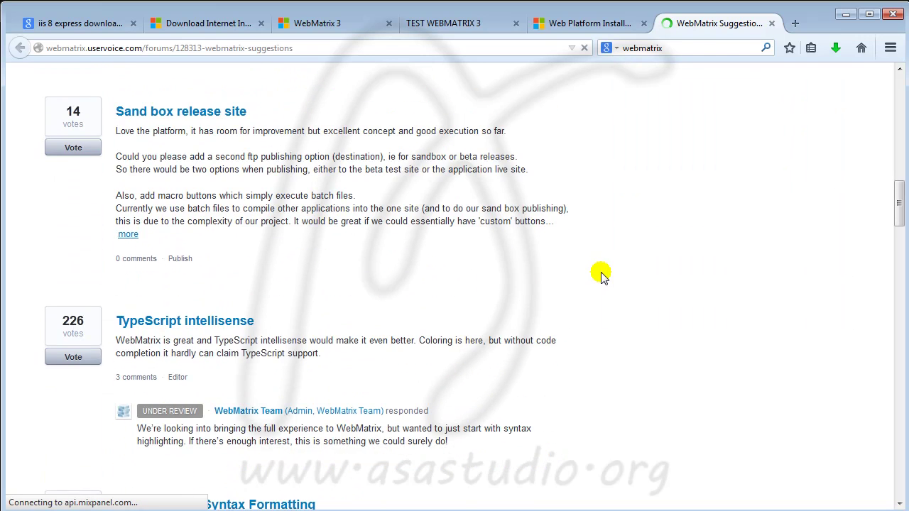
scroll(602, 278, "down", 8)
scroll(602, 278, "down", 5)
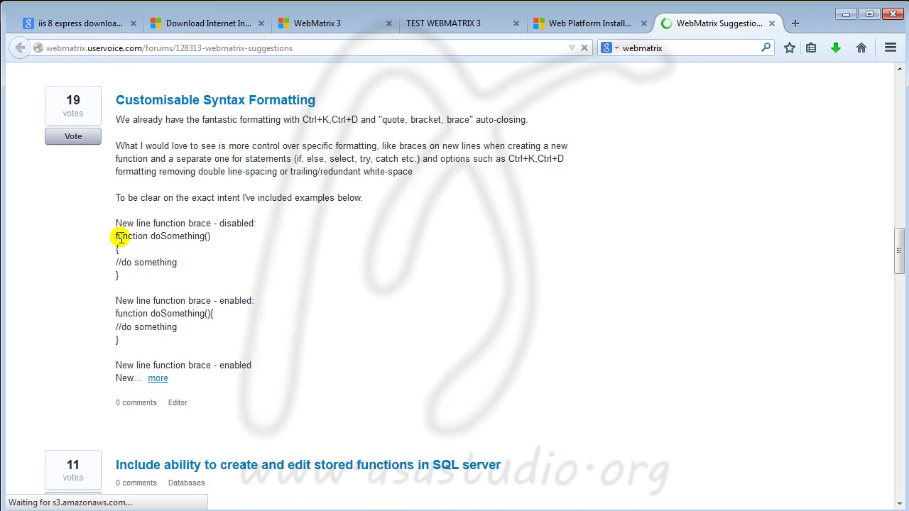
scroll(404, 308, "down", 5)
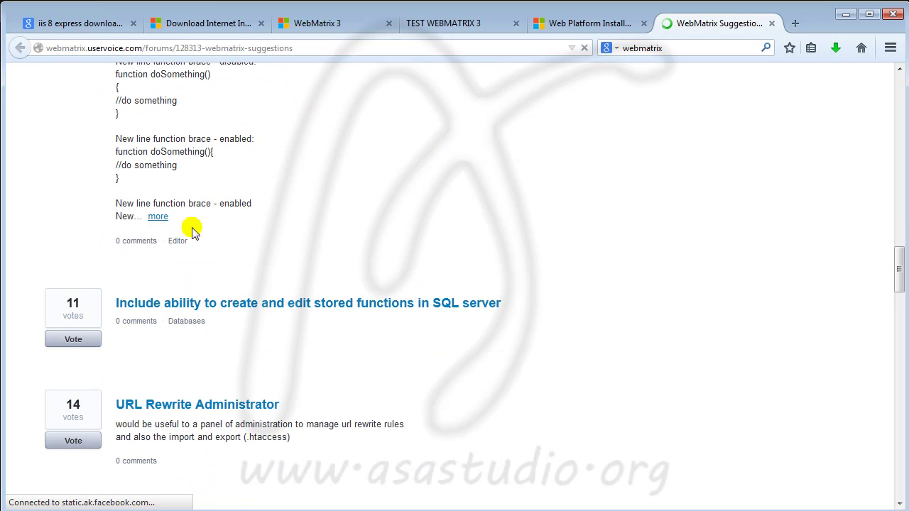
scroll(600, 313, "down", 8)
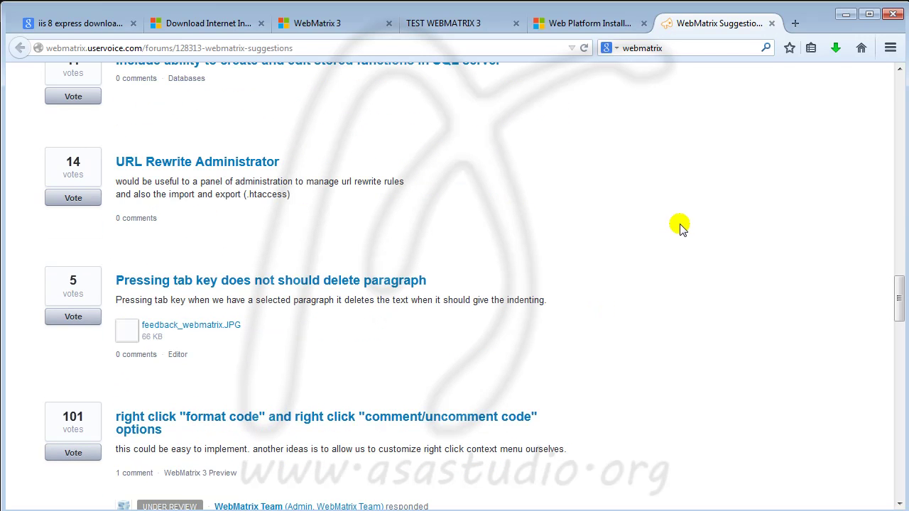
scroll(682, 235, "down", 10)
scroll(682, 242, "down", 20)
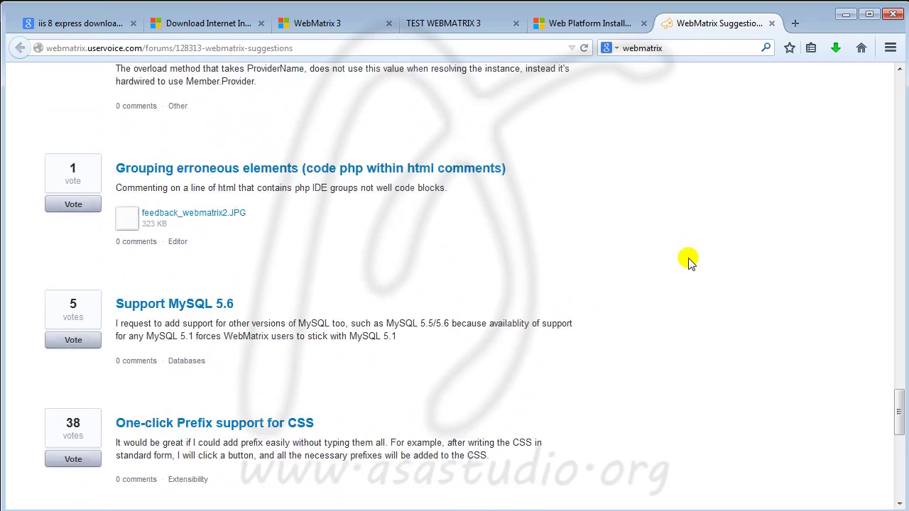
scroll(693, 264, "down", 3)
scroll(692, 264, "up", 20)
scroll(693, 264, "up", 20)
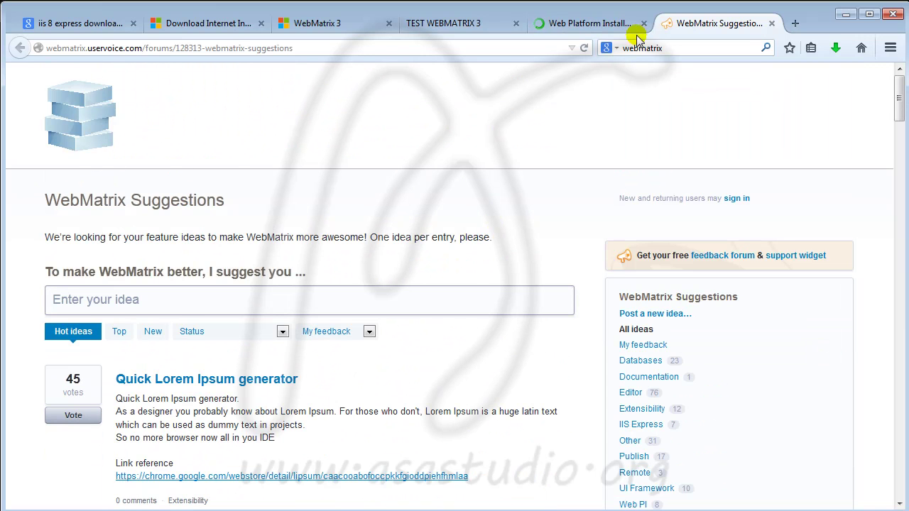
Step: Review the announcements and threads in the IIS.NET Web Platform Installer forum for similar installation problems
left_click(572, 23)
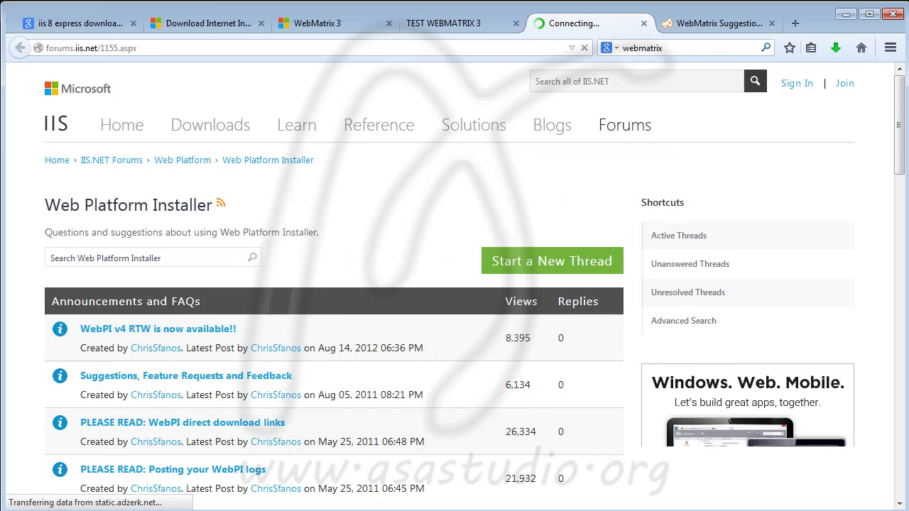
scroll(888, 191, "down", 6)
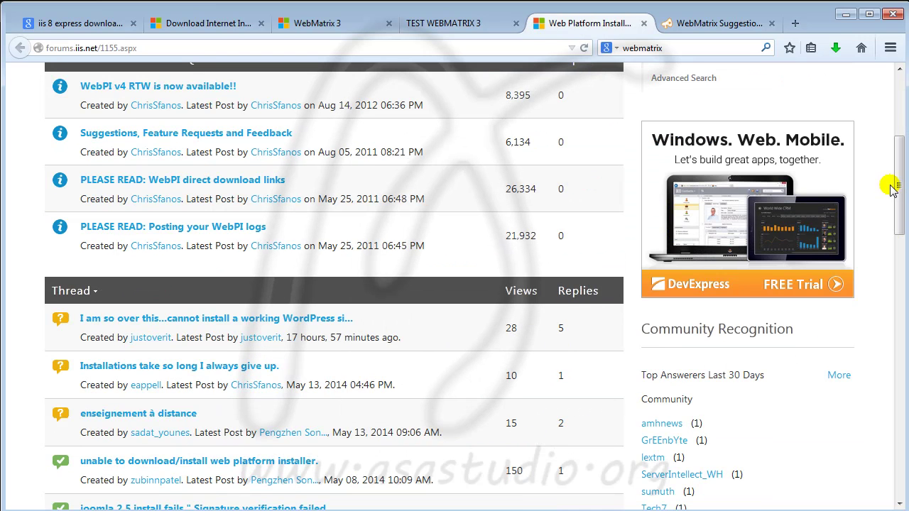
scroll(893, 190, "down", 6)
scroll(892, 187, "down", 20)
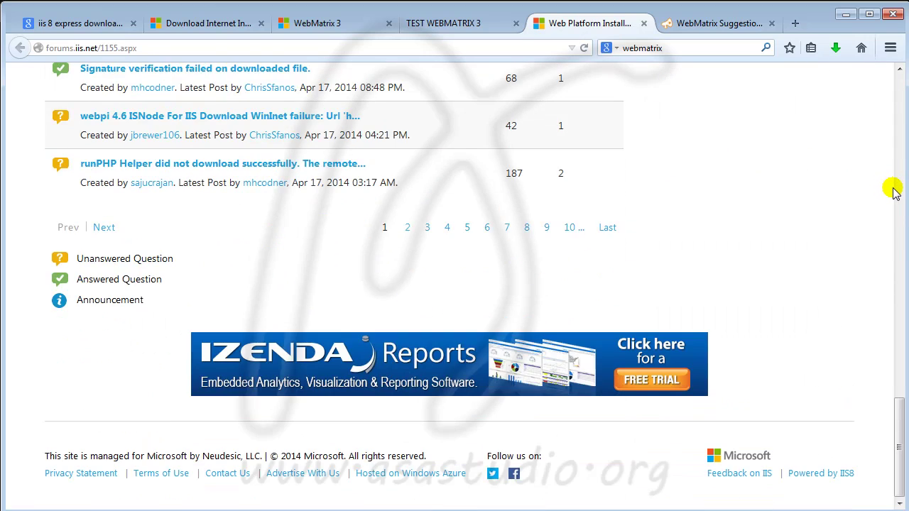
scroll(894, 190, "up", 15)
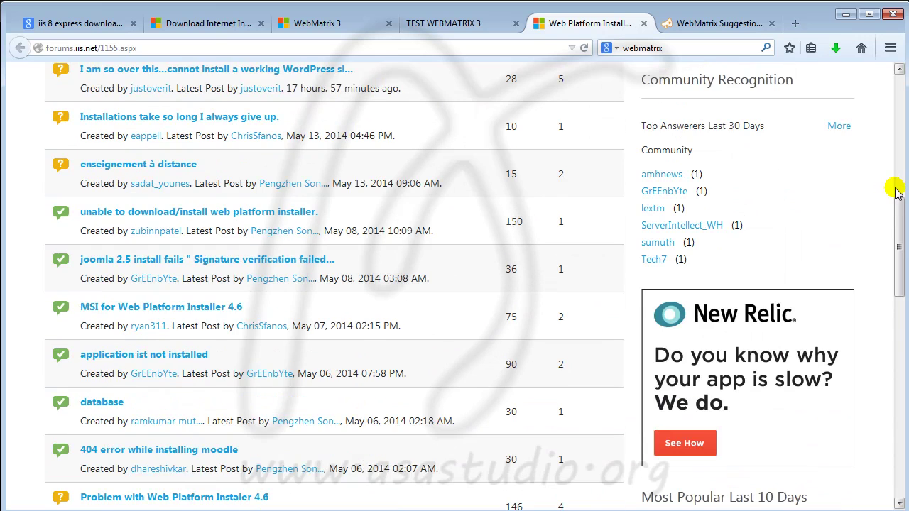
scroll(894, 190, "up", 10)
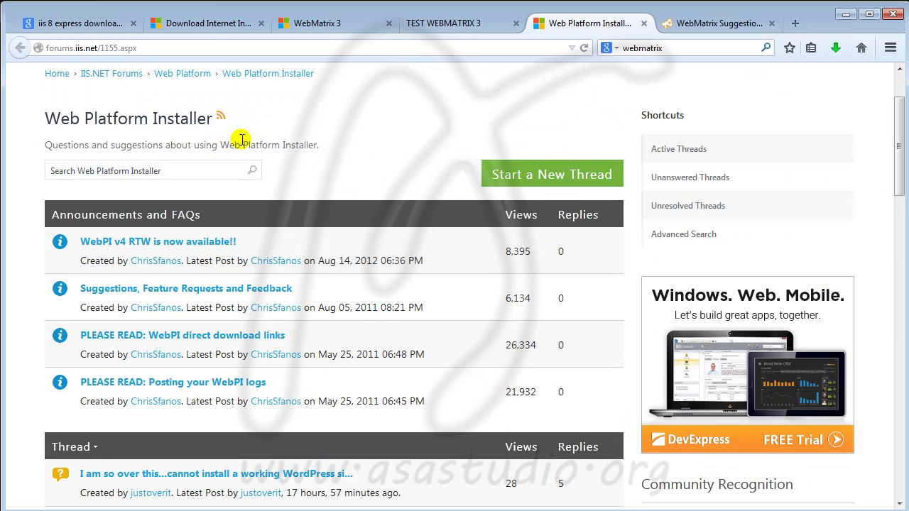
scroll(886, 124, "down", 1)
scroll(887, 122, "up", 3)
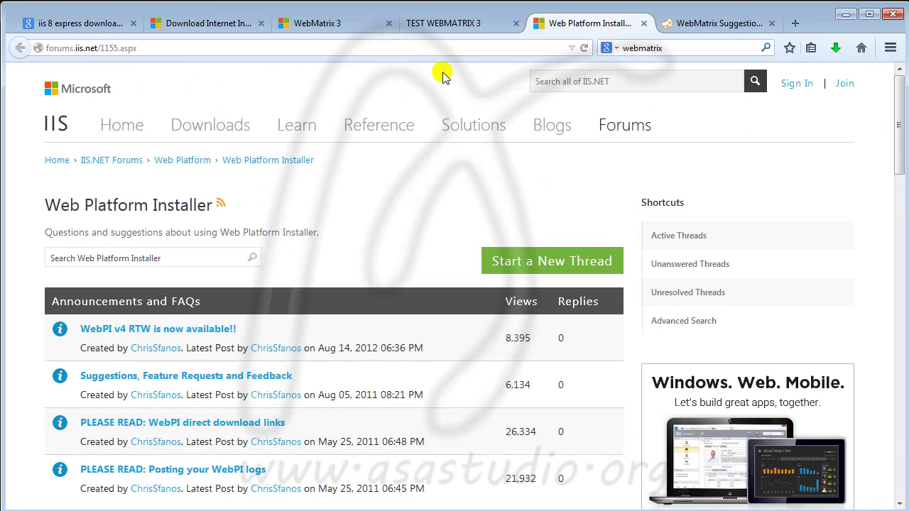